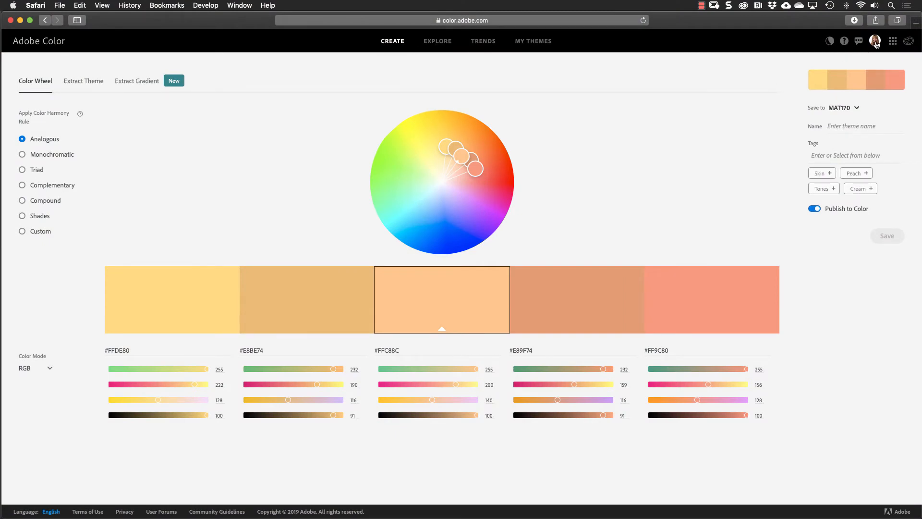
Step: Check which Creative Cloud account is signed in
click(876, 43)
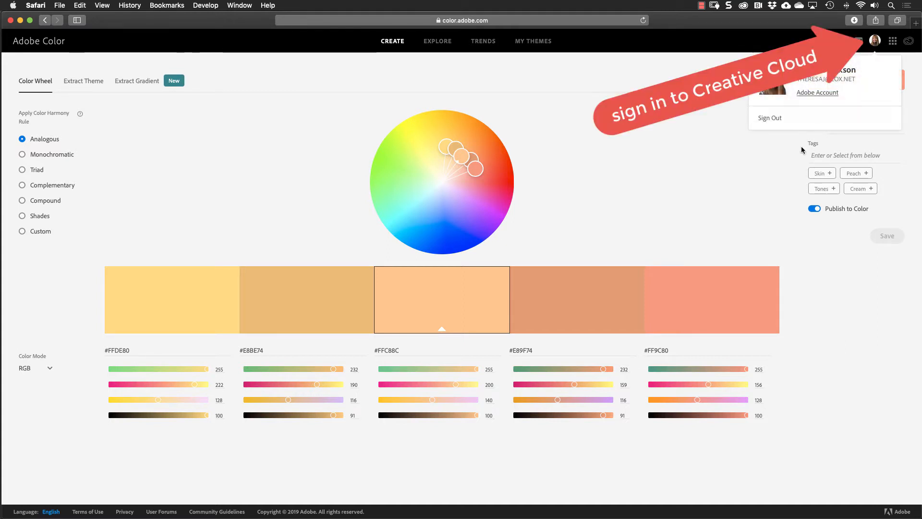
click(758, 180)
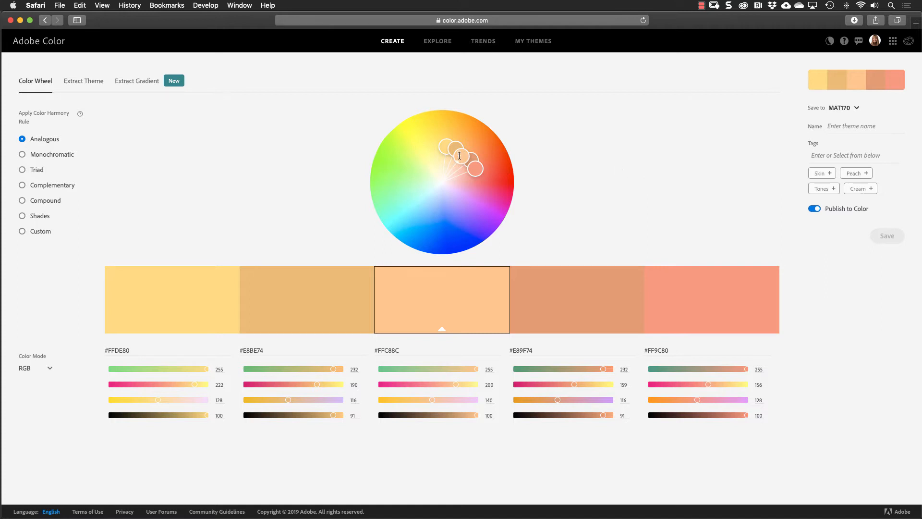
Step: Apply the Triad harmony rule and adjust the color wheel handles to form a pastel theme with base color #FFEB82
drag(459, 156, 469, 135)
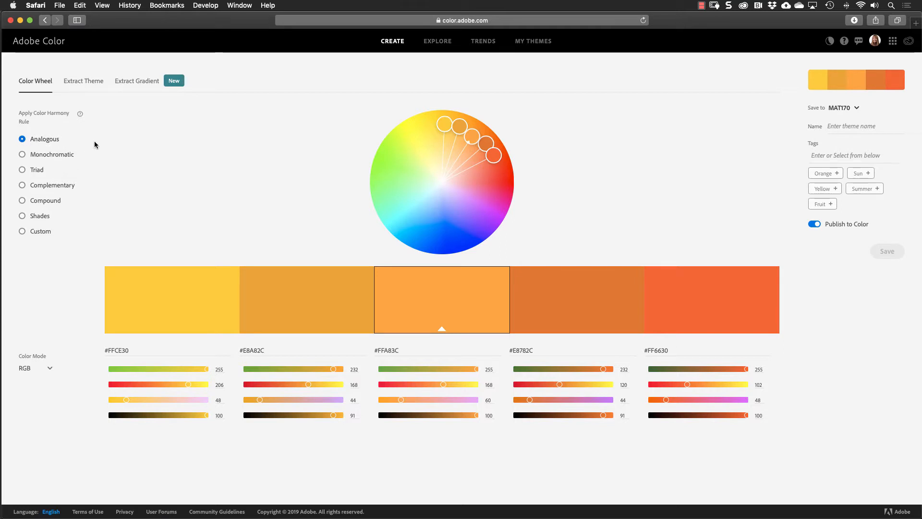
click(23, 171)
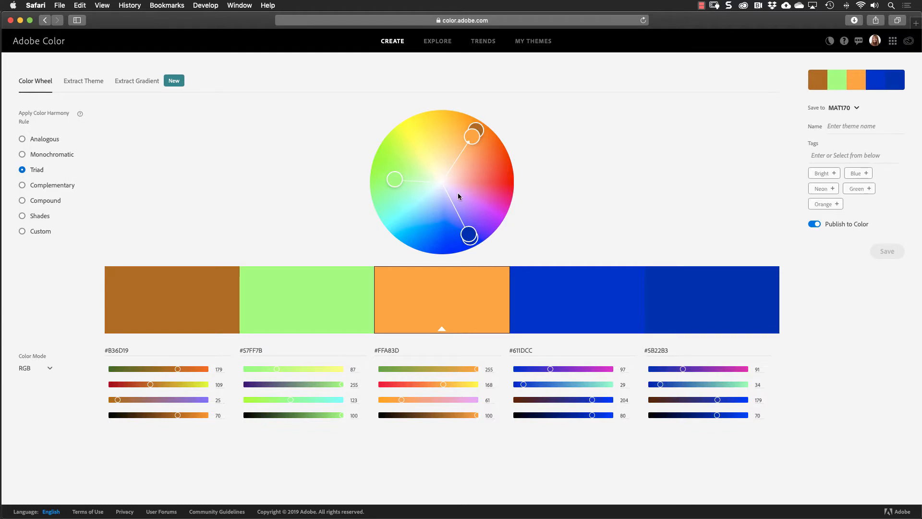
drag(473, 235, 476, 195)
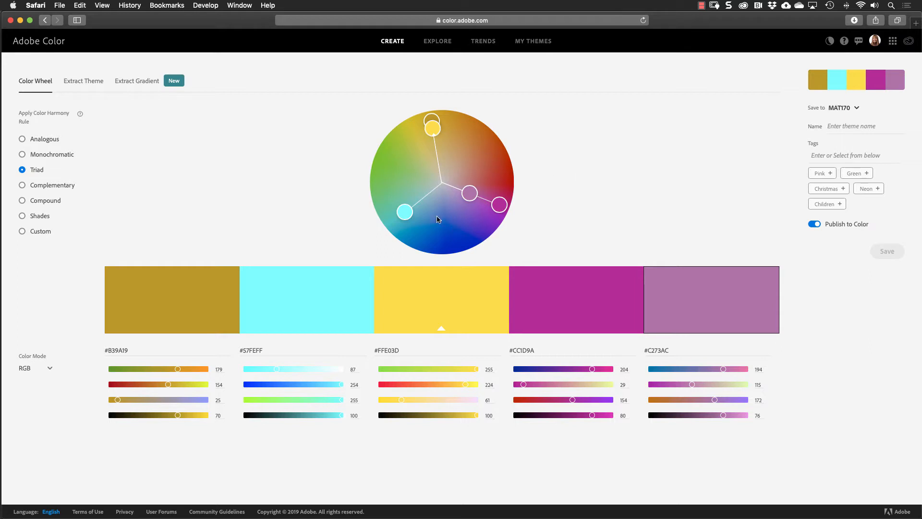
drag(432, 131, 438, 147)
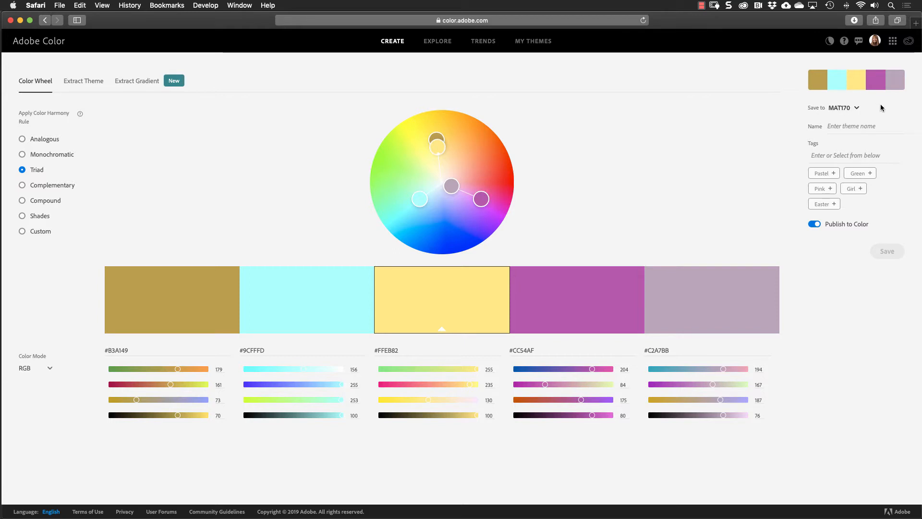
Step: Set My Library as the theme's save destination and browse the other available libraries
click(856, 108)
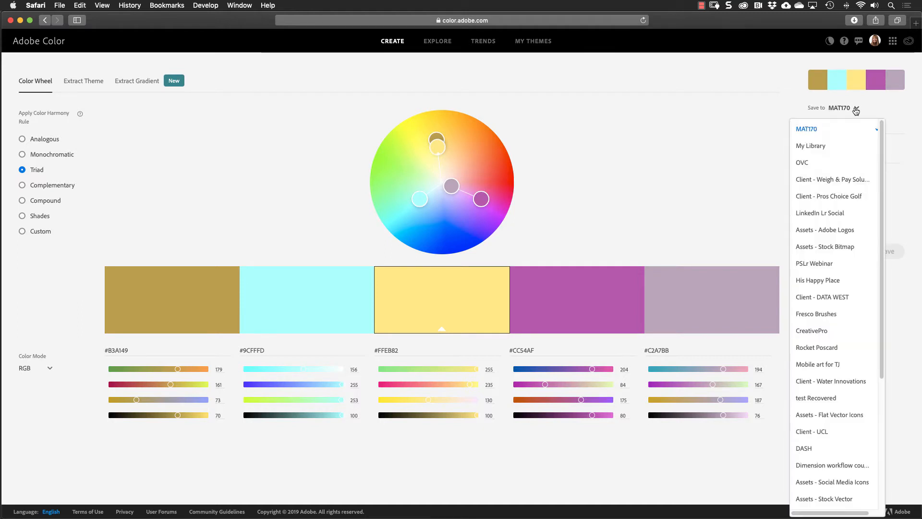
click(816, 147)
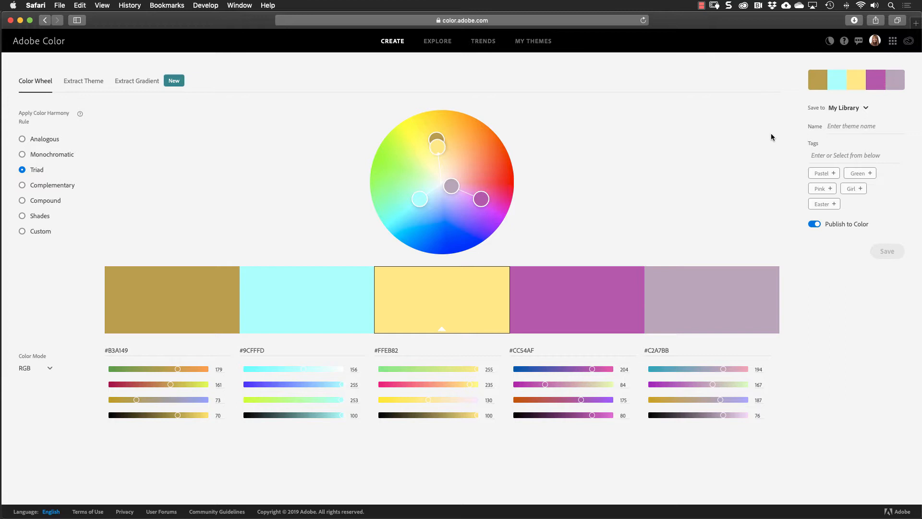
click(866, 110)
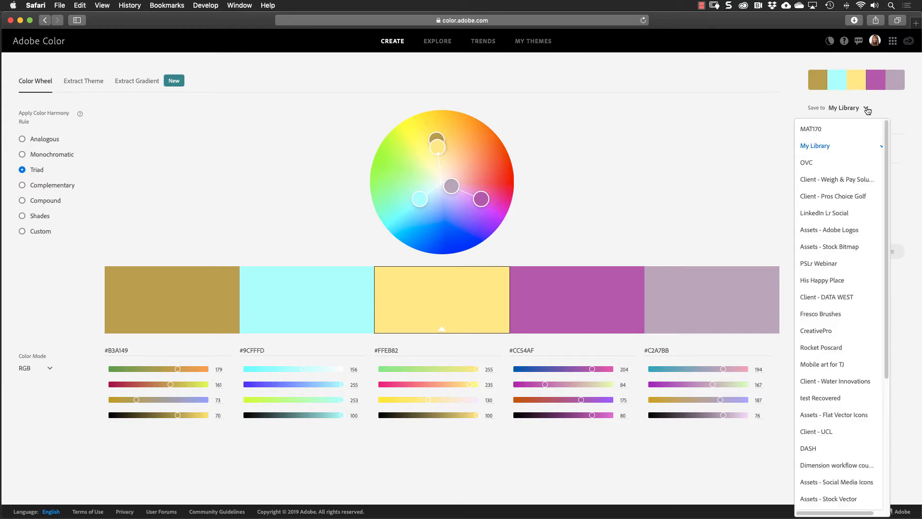
scroll(892, 160, down, 1)
scroll(892, 160, down, 5)
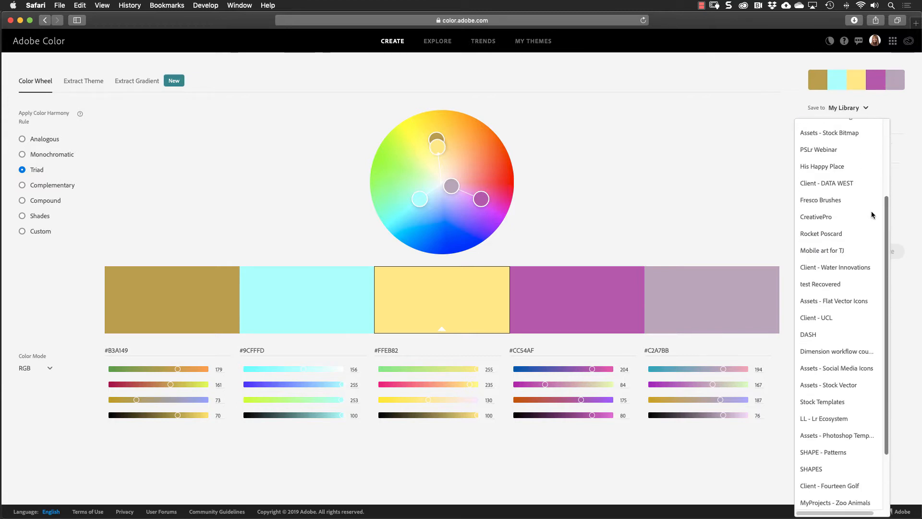
scroll(893, 250, up, 5)
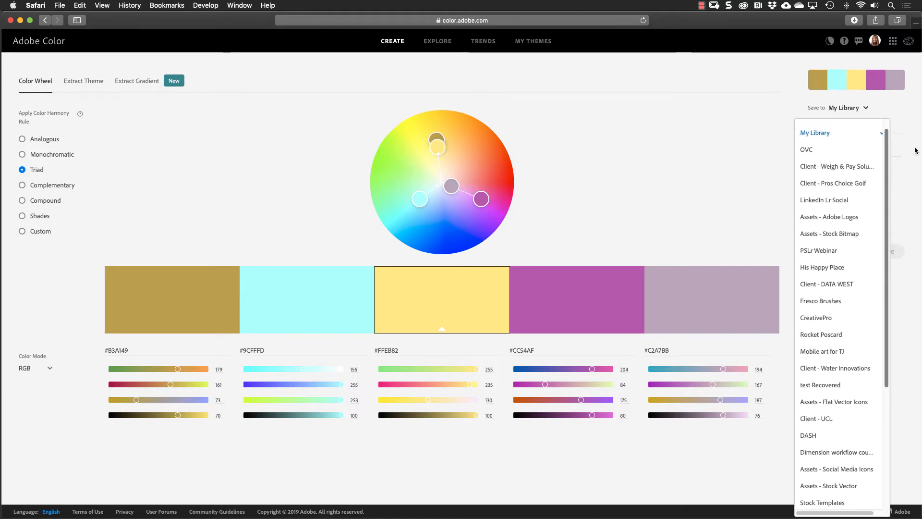
click(769, 126)
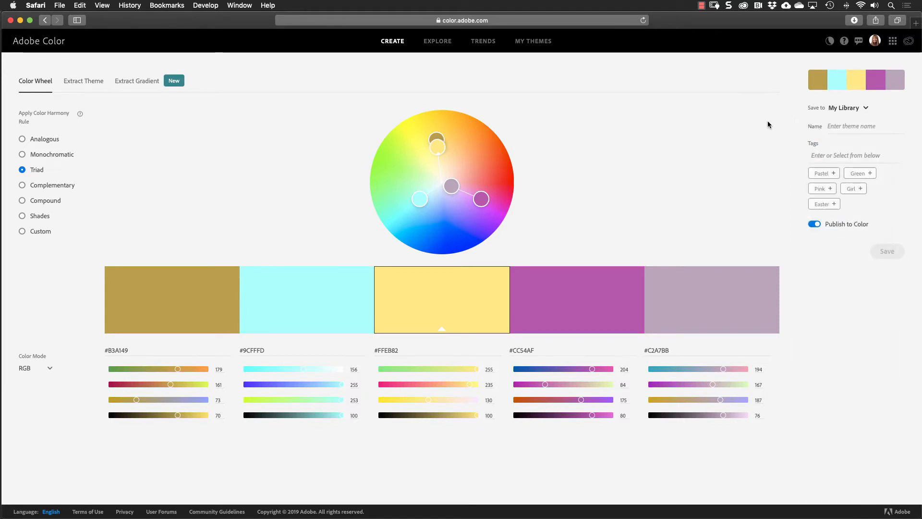
Step: Set up the theme for the MAT170 library with the name Easter and with Publish to Color turned off
click(866, 108)
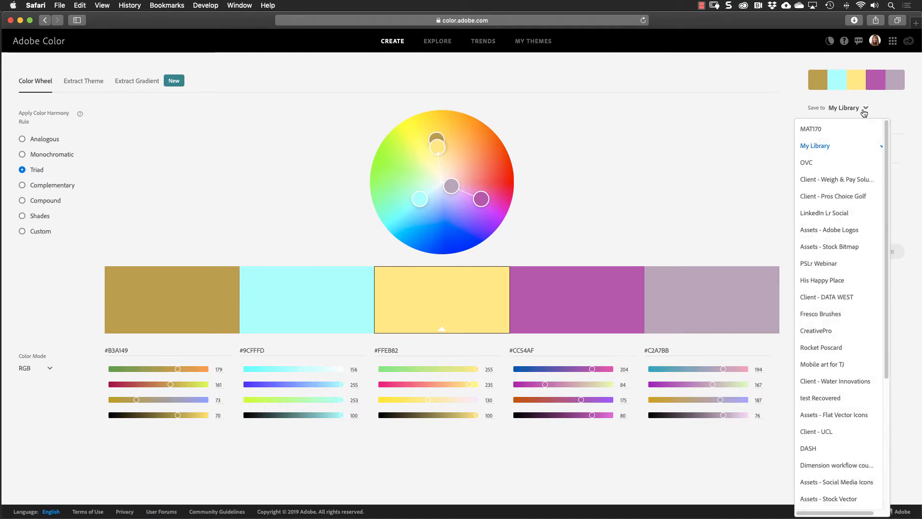
click(817, 130)
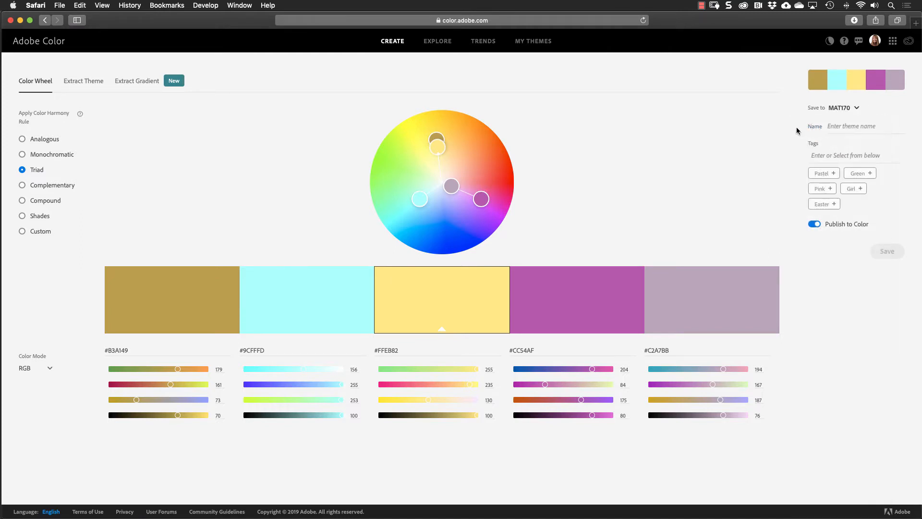
click(834, 126)
text(Easter)
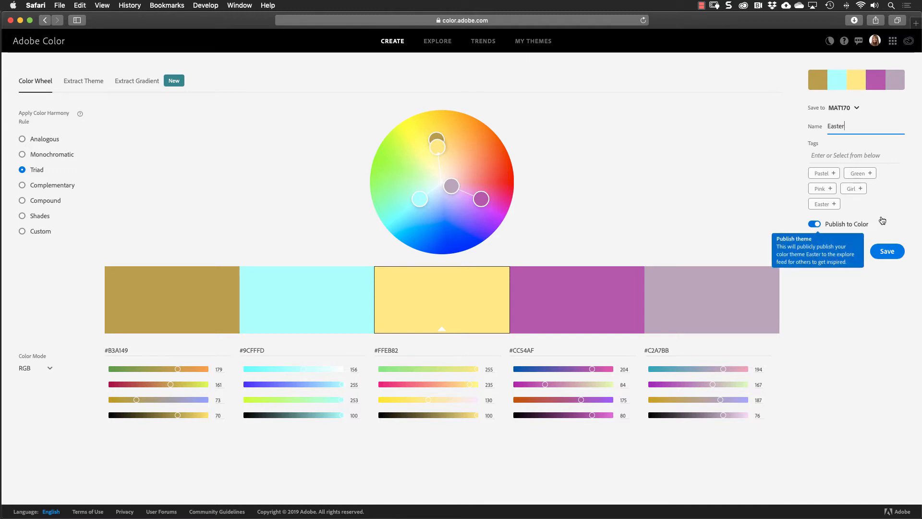
click(812, 225)
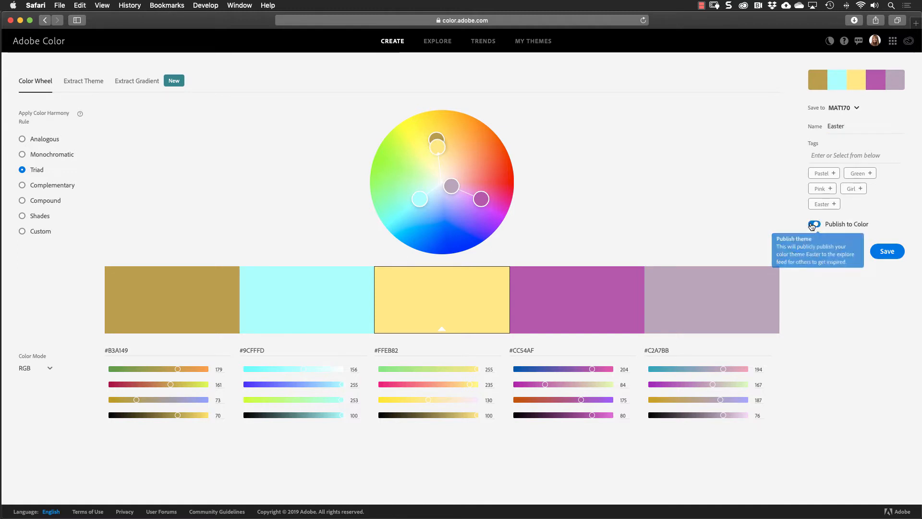
click(812, 225)
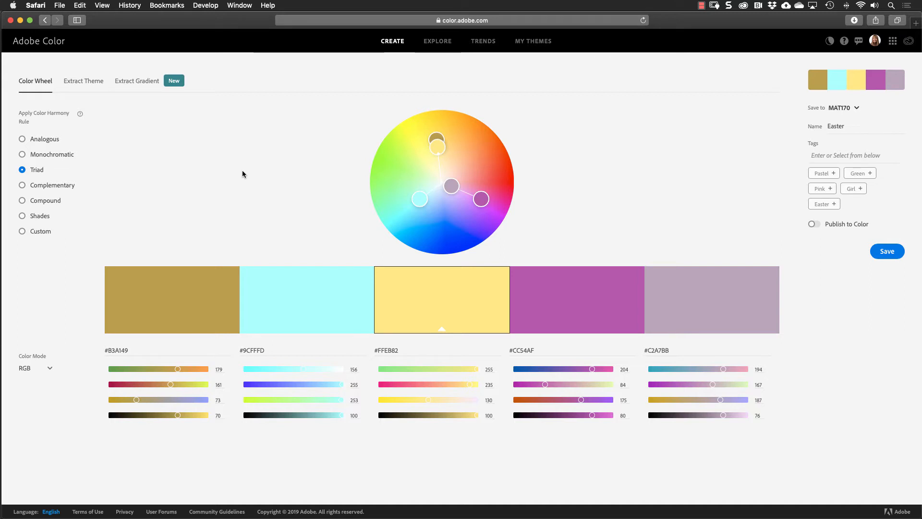
Step: Extract a color theme from the image card004.jpg in the Finder folder named picture
click(83, 86)
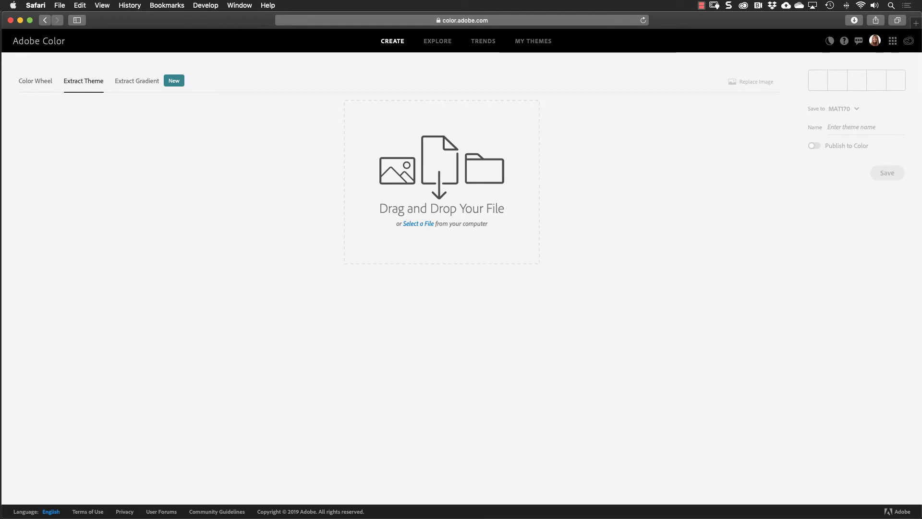
key(super+Tab)
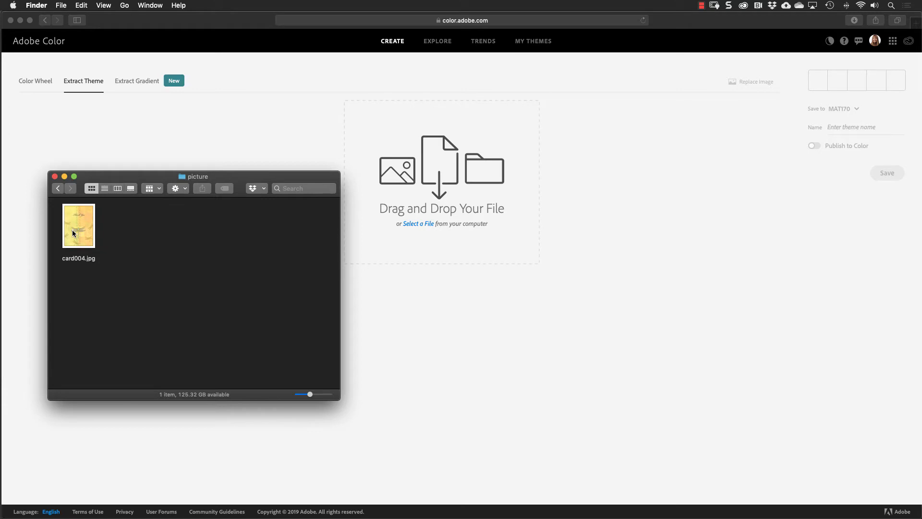
drag(73, 232, 451, 205)
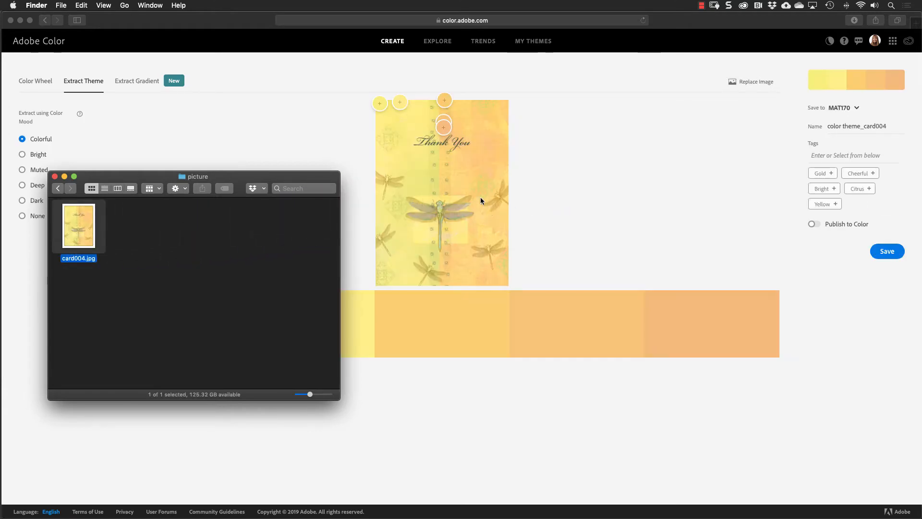
click(329, 140)
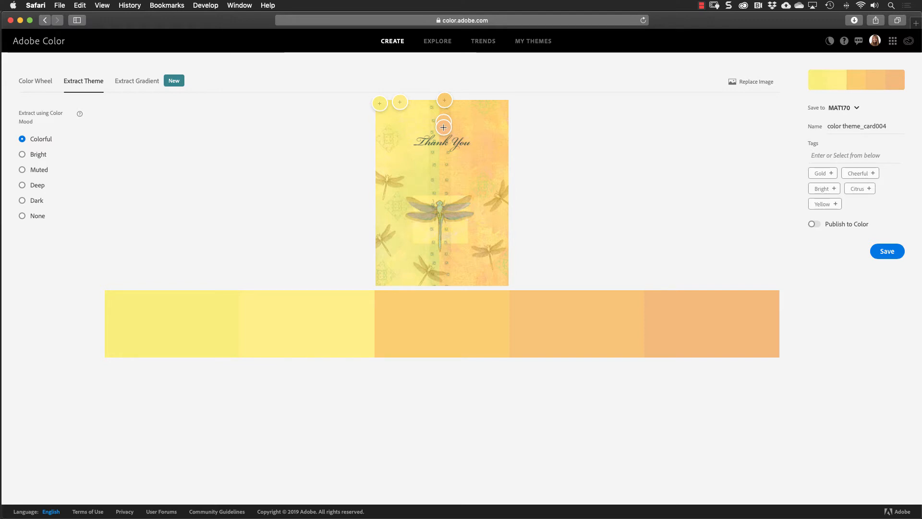
Step: Resample three theme colors from the card's dragonfly body, the pale yellow box behind it, and the green area just below Thank You
mouse_move(444, 128)
mouse_down()
mouse_move(455, 198)
mouse_move(442, 210)
mouse_up()
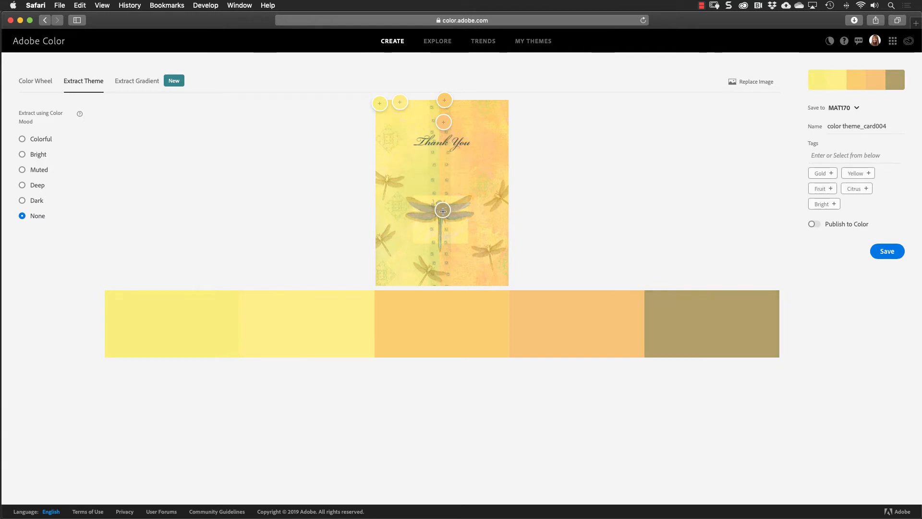
mouse_move(399, 103)
mouse_down()
mouse_move(432, 202)
mouse_move(413, 234)
mouse_move(413, 225)
mouse_move(427, 224)
mouse_up()
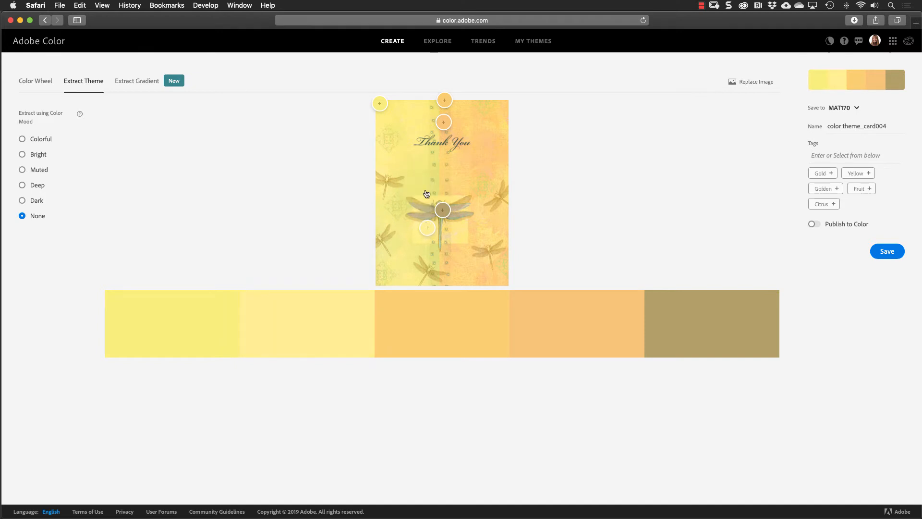
drag(380, 103, 432, 153)
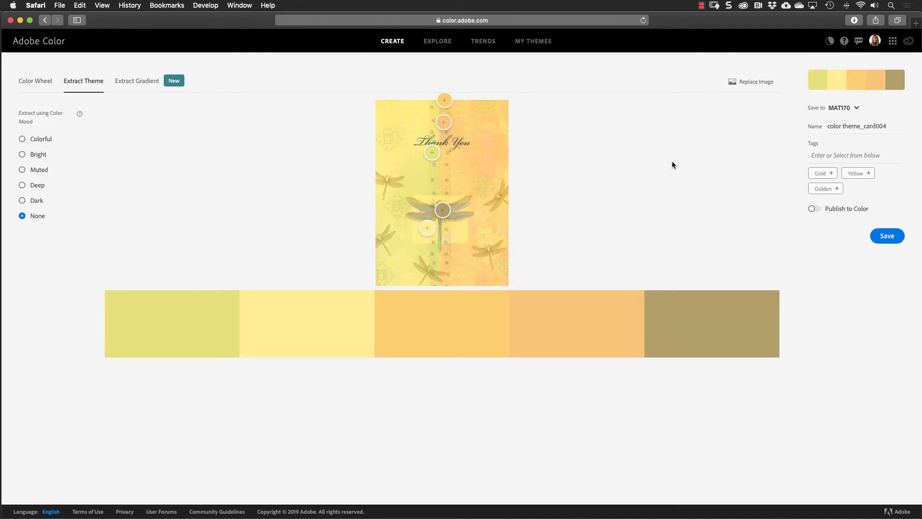
Step: Name the extracted theme "thank you card" and save it to the MAT170 library
click(841, 126)
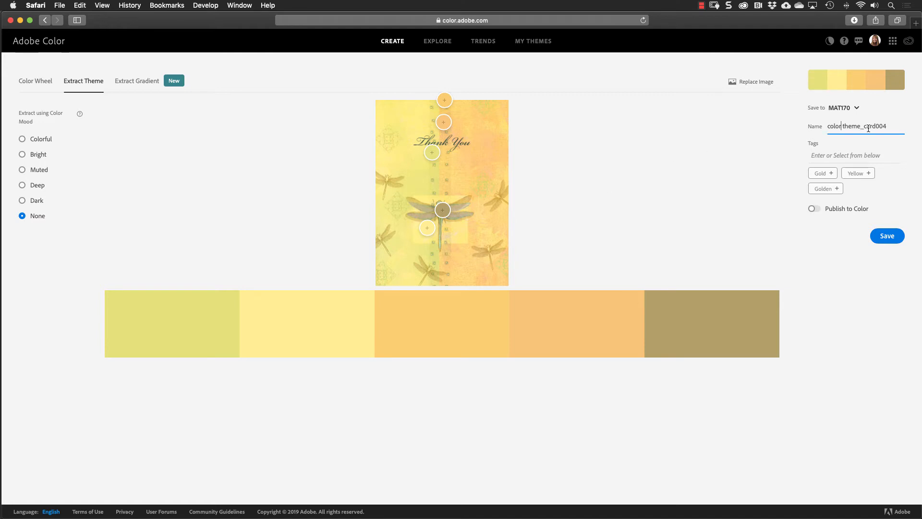
triple_click(835, 127)
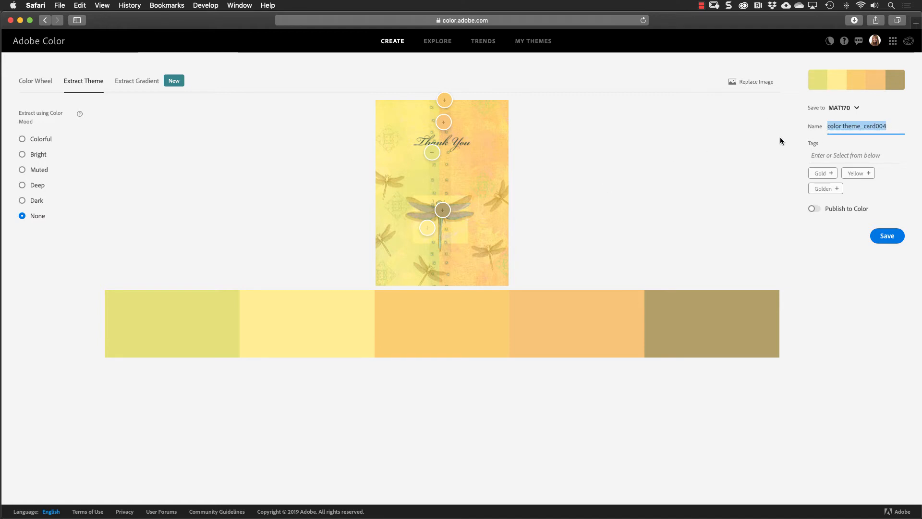
text(thank y)
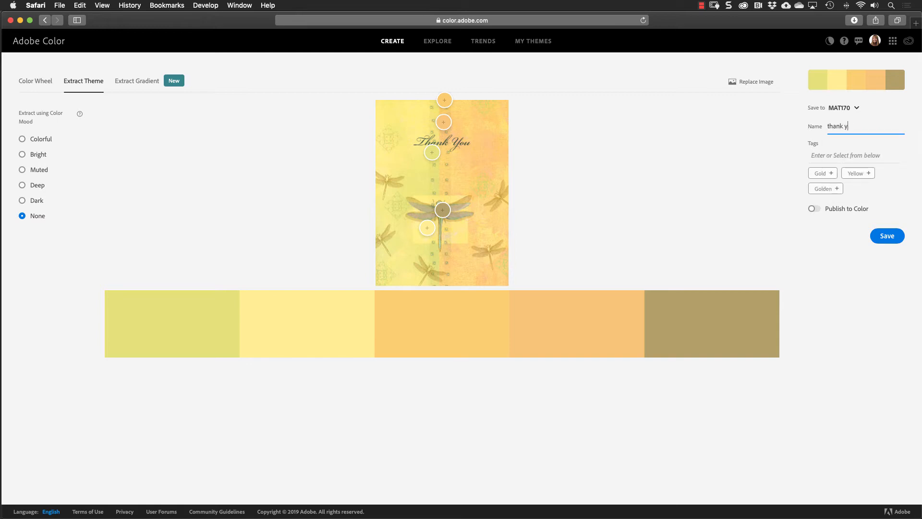
text(ou card)
click(891, 237)
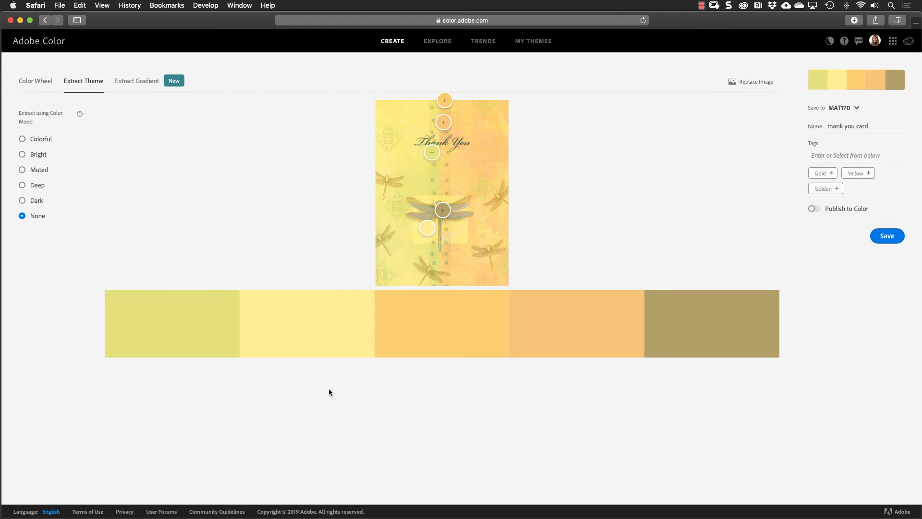
Step: Search the Explore color themes for "tropical" and look through the matching palettes
click(438, 43)
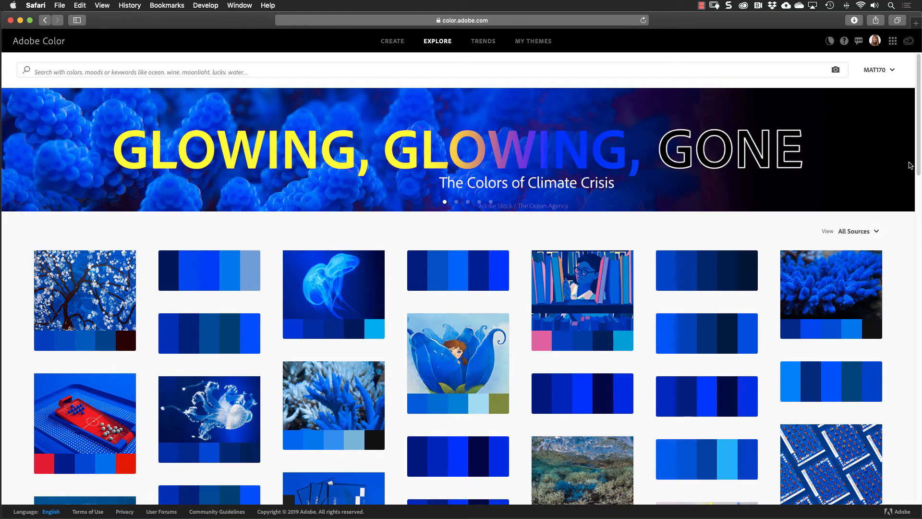
drag(920, 157, 884, 150)
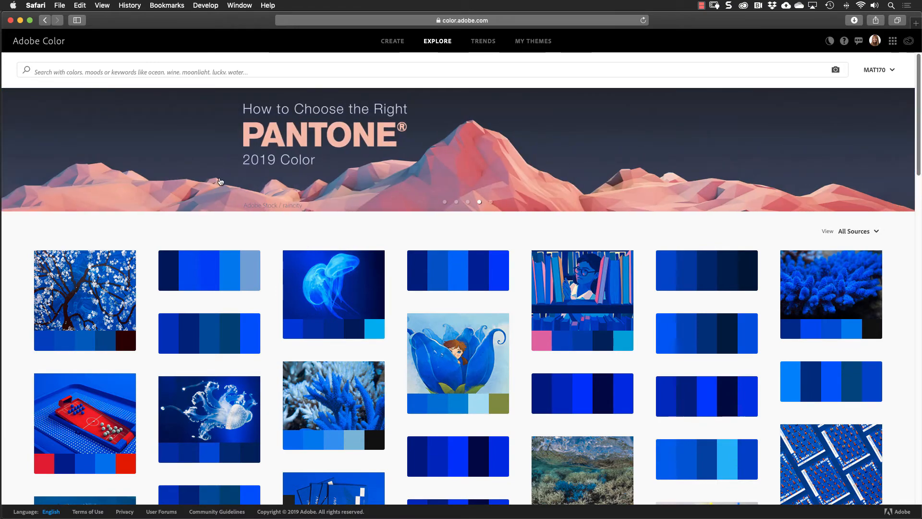
click(92, 72)
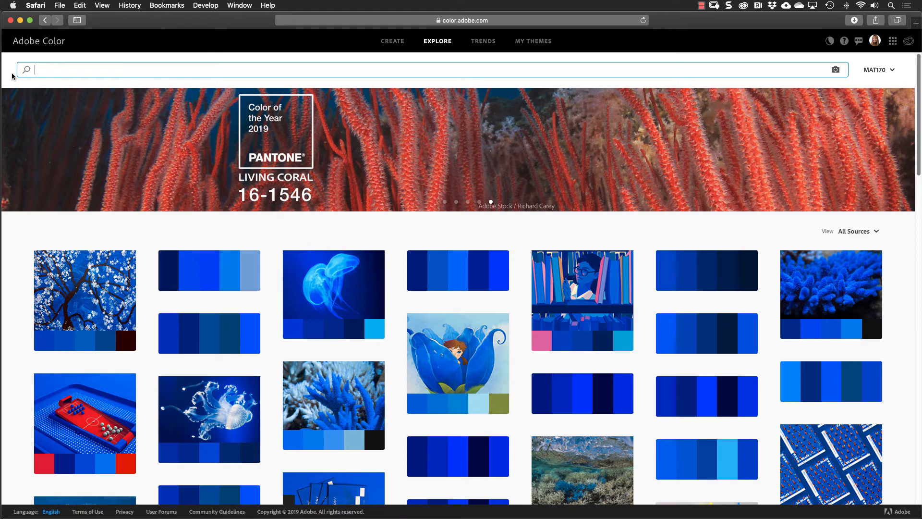
text(tropical)
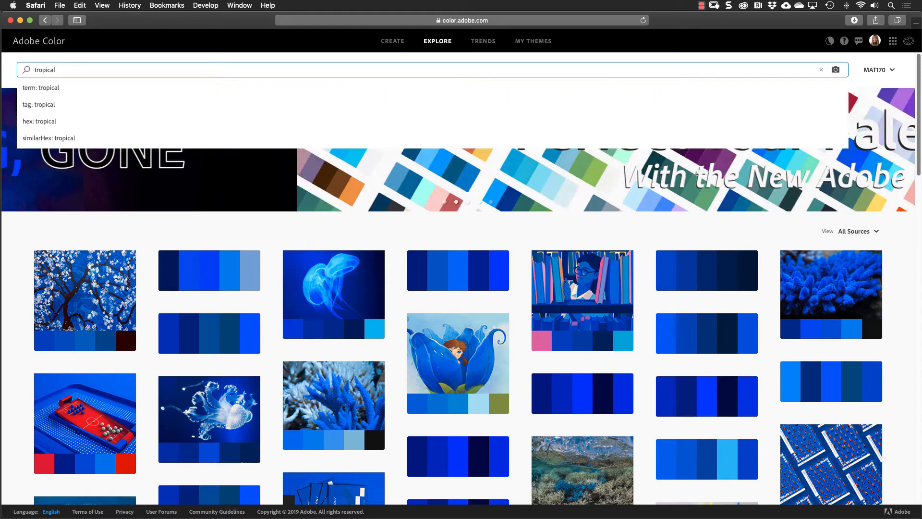
key(Return)
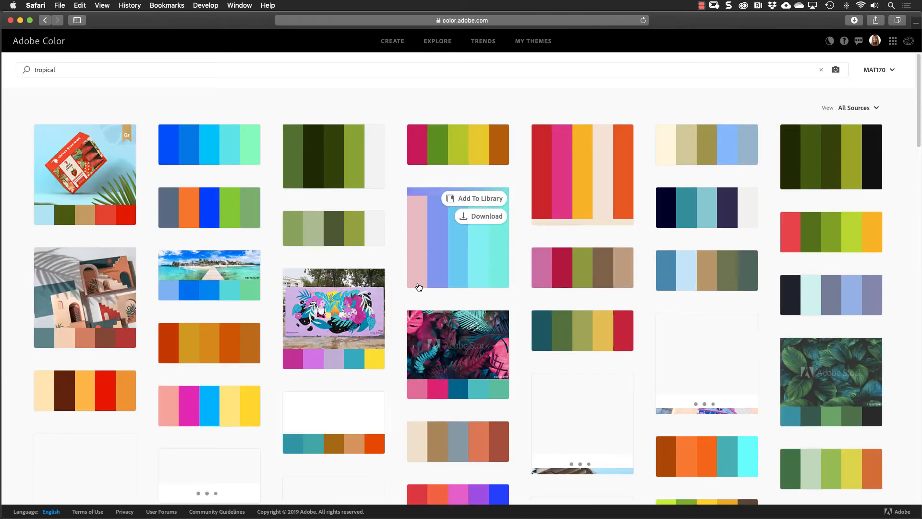
scroll(908, 163, down, 5)
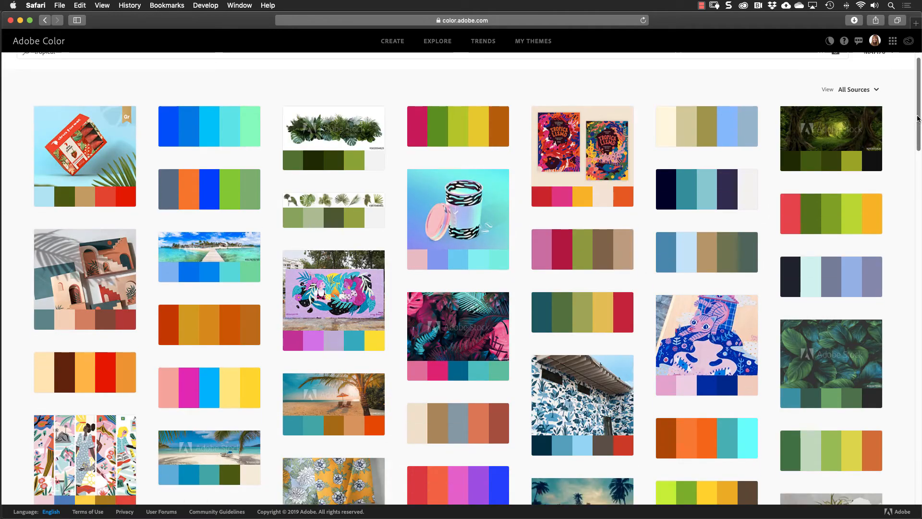
scroll(908, 164, down, 7)
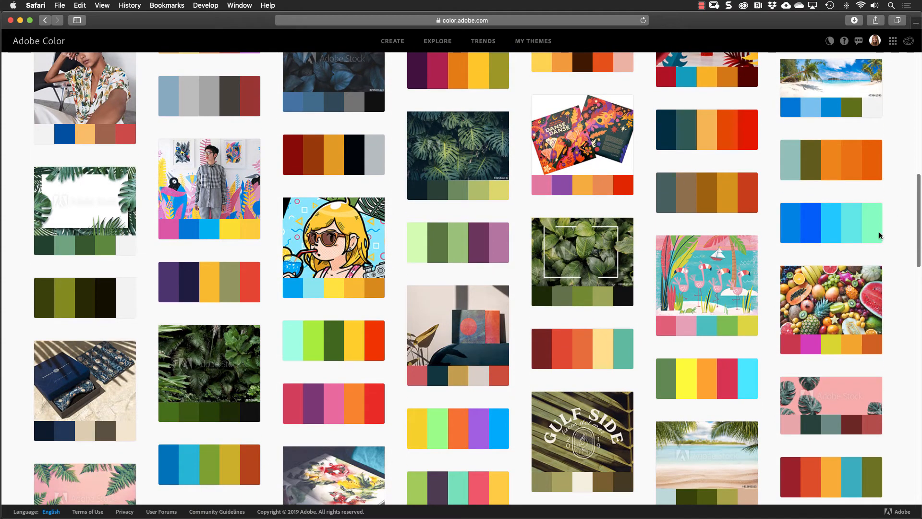
Step: Add the five-color tropical theme of green, yellow, orange, crimson and cyan to the MAT170 library
scroll(882, 240, down, 3)
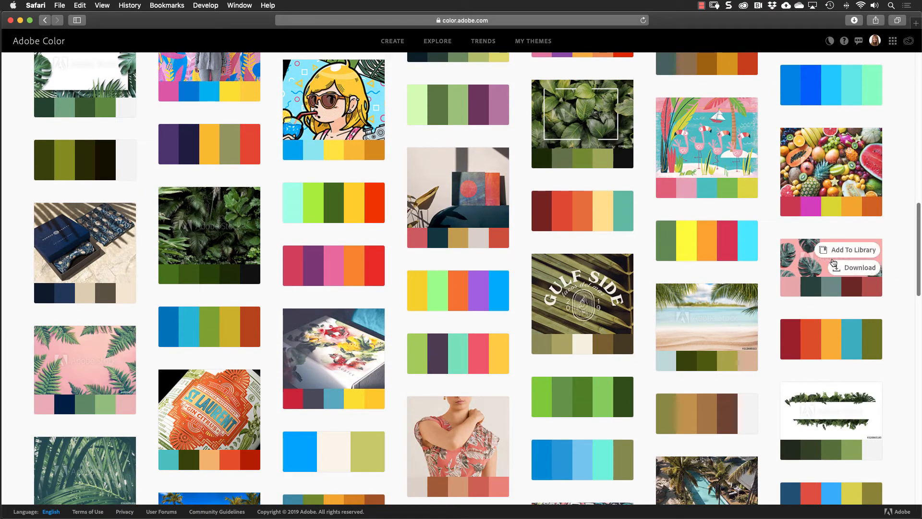
mouse_move(715, 251)
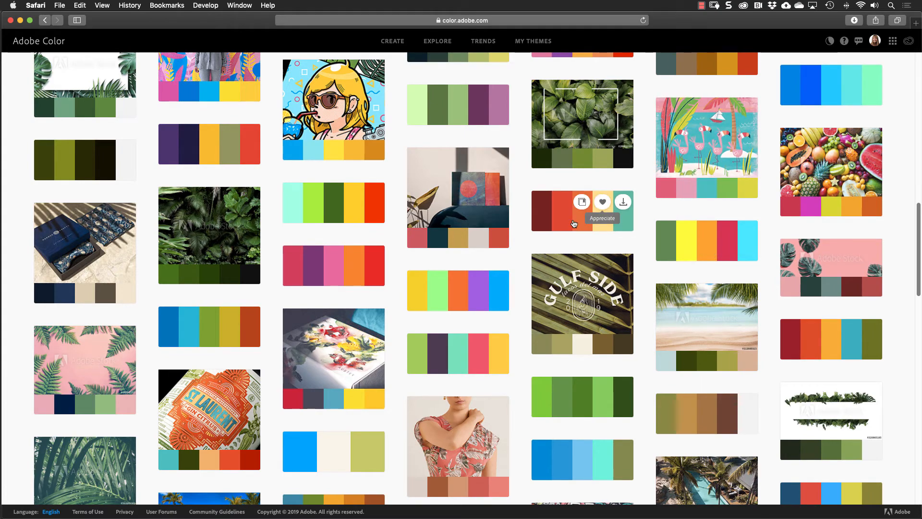
mouse_move(486, 195)
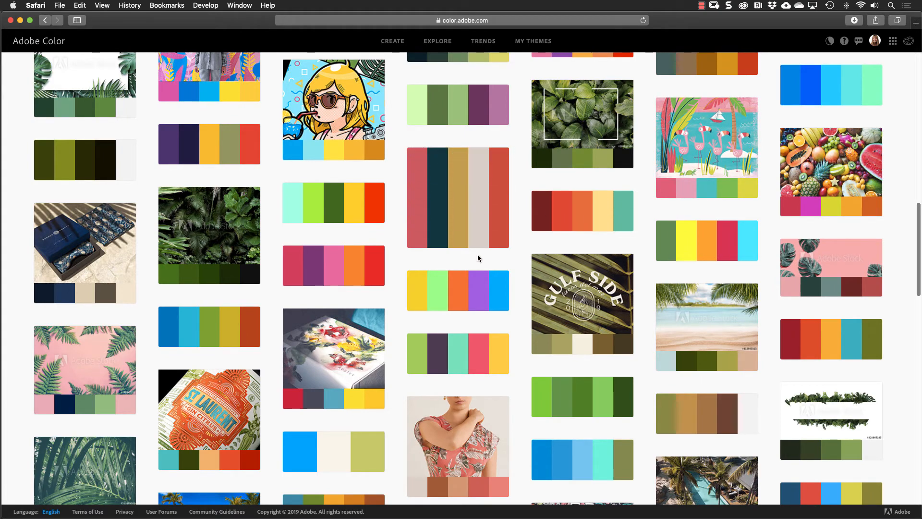
mouse_move(675, 247)
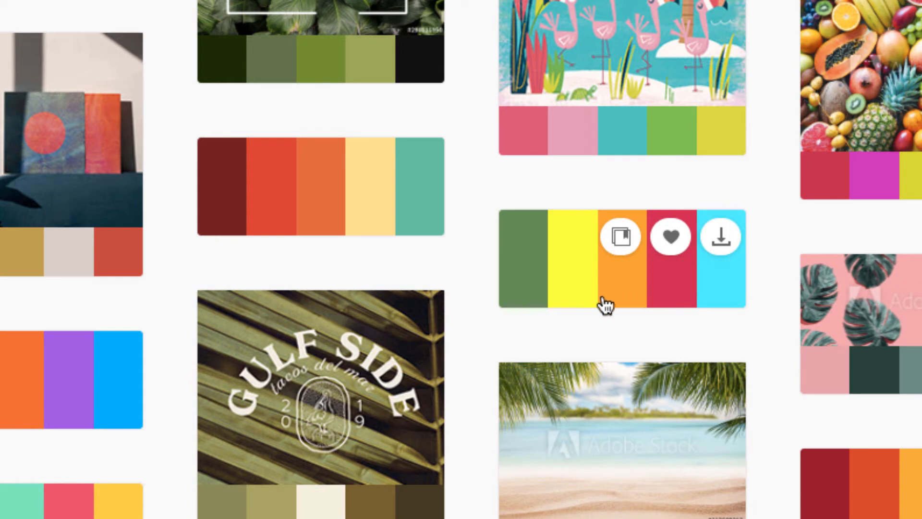
click(621, 240)
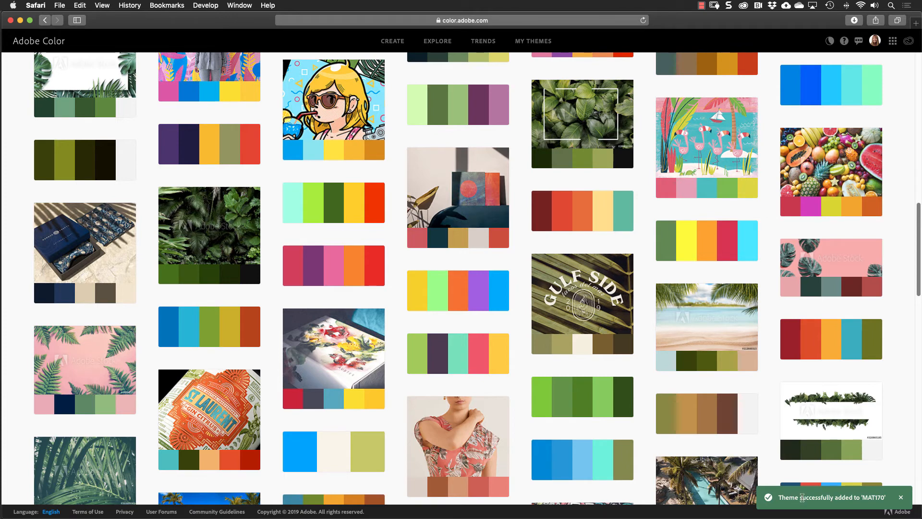
mouse_move(691, 236)
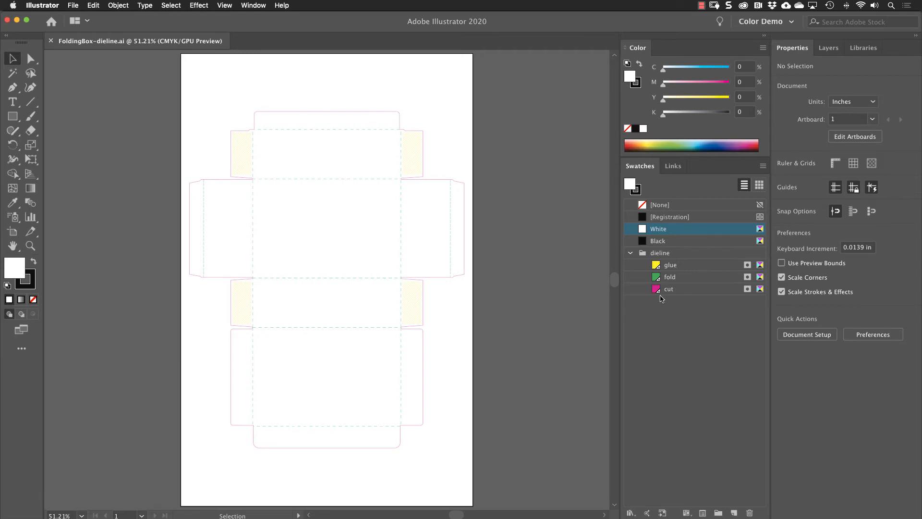
Step: In Illustrator, show the swatches of FoldingBox-dieline.ai in Large List View and display the color themes of the MAT170 library
click(762, 167)
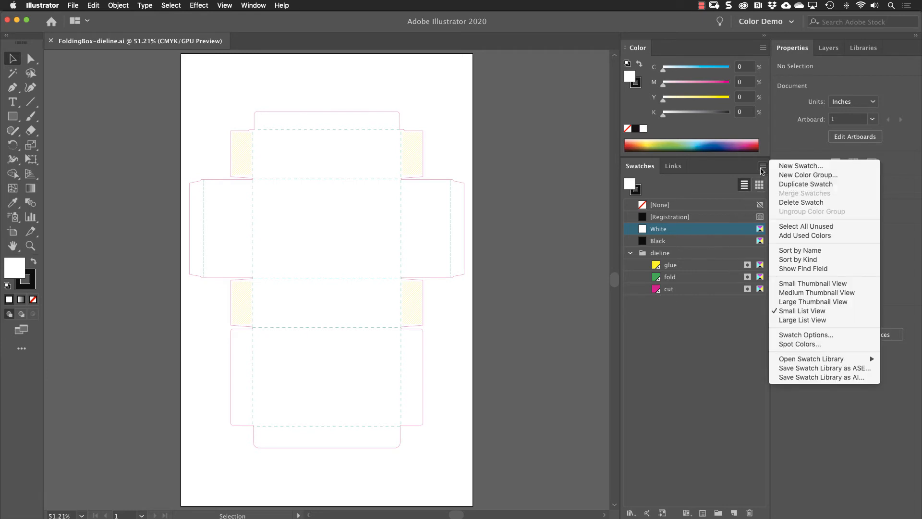
click(803, 320)
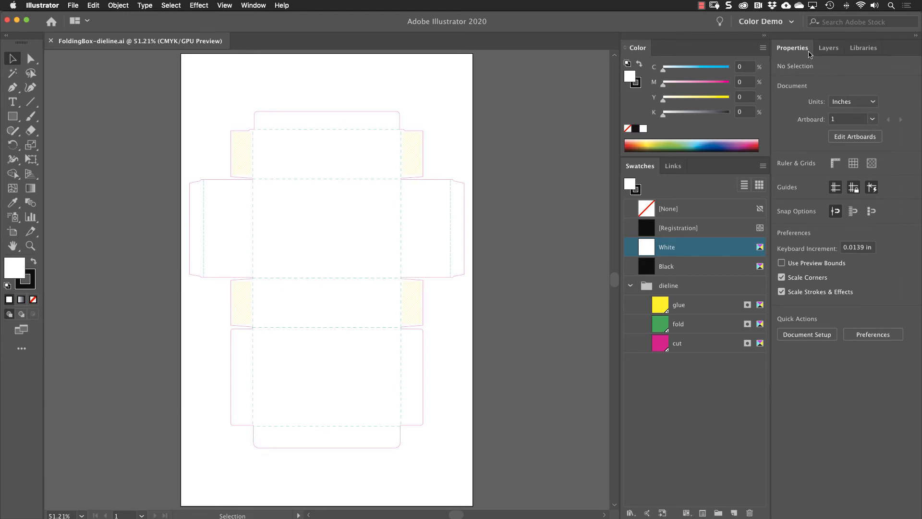
click(863, 51)
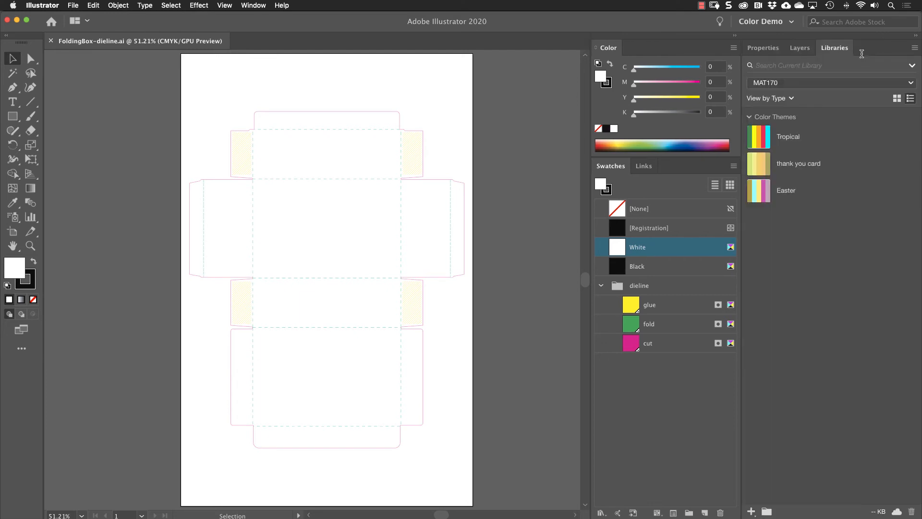
click(253, 5)
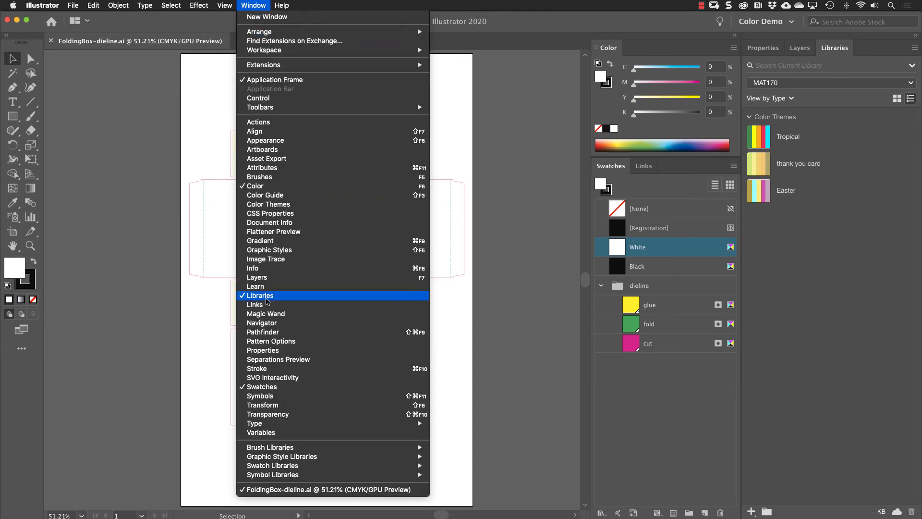
click(505, 294)
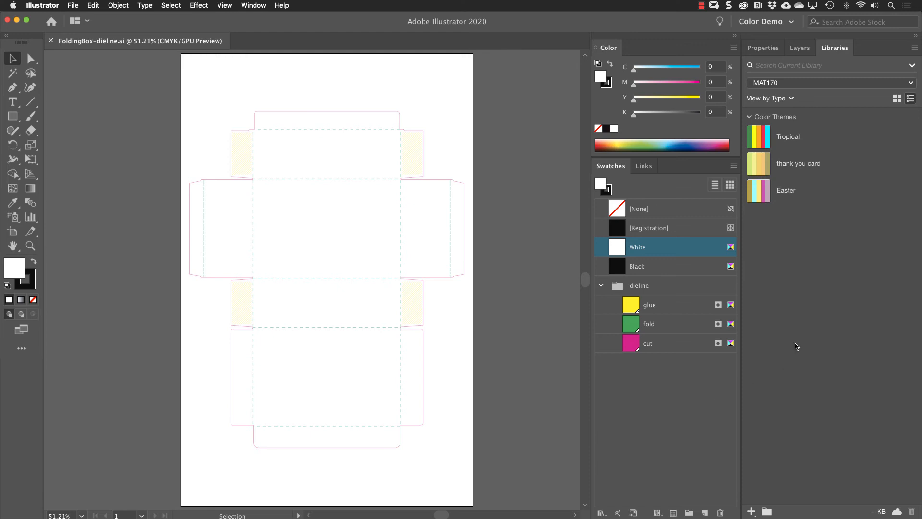
Step: Add the Tropical theme from the MAT170 library to the document's swatches and deselect the new color group
right_click(839, 140)
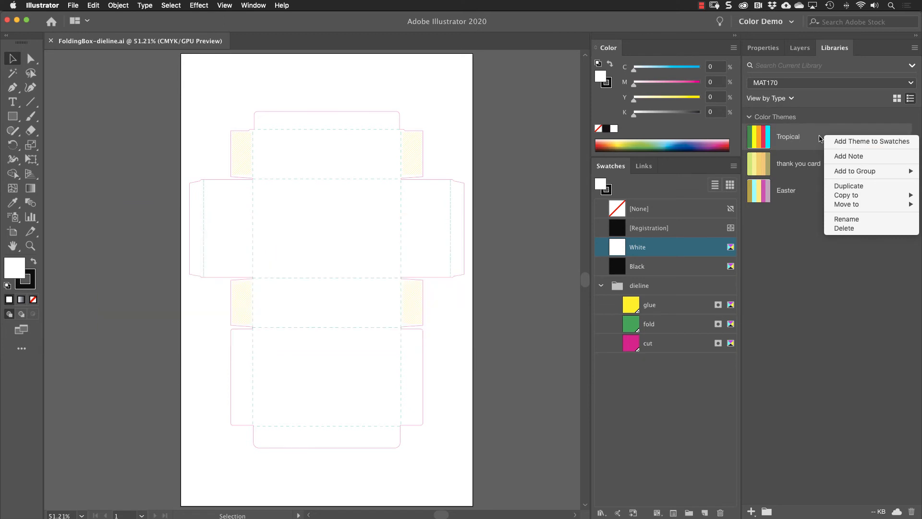
click(852, 142)
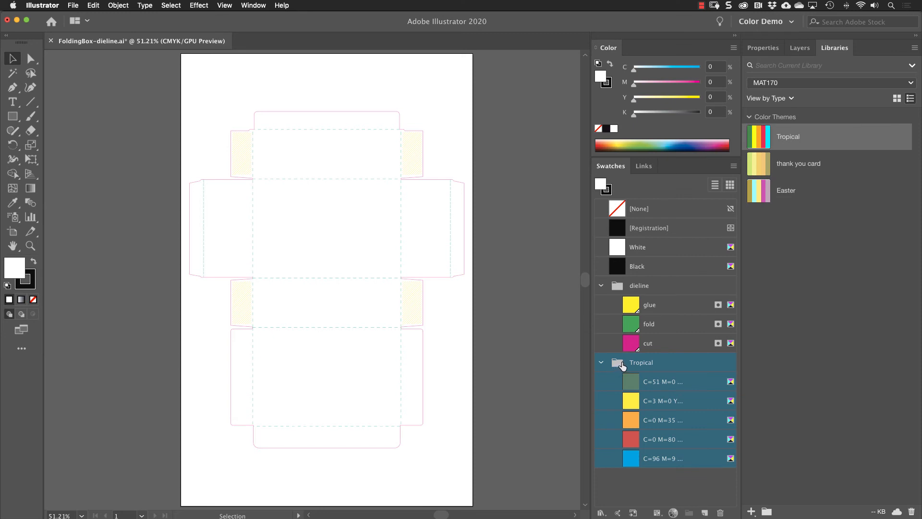
click(664, 490)
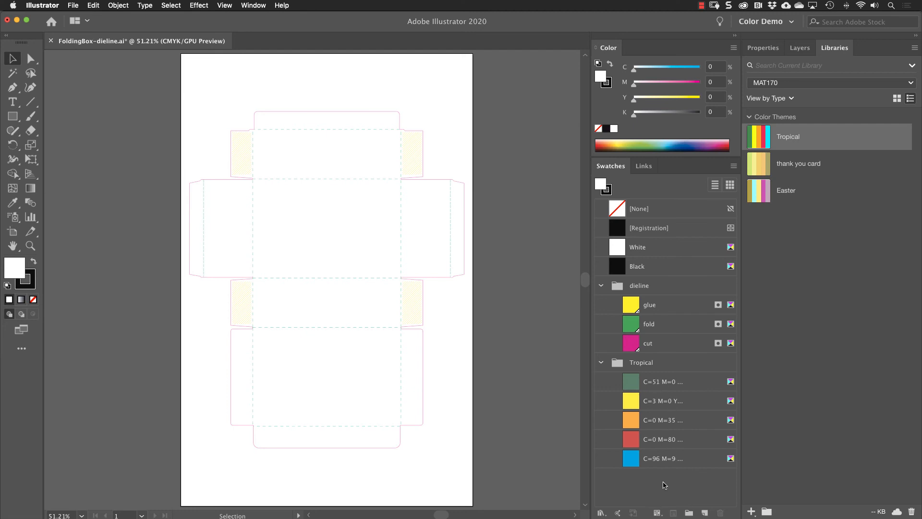
Step: Make the green, yellow and orange swatches in the Tropical group global process colors
double_click(632, 383)
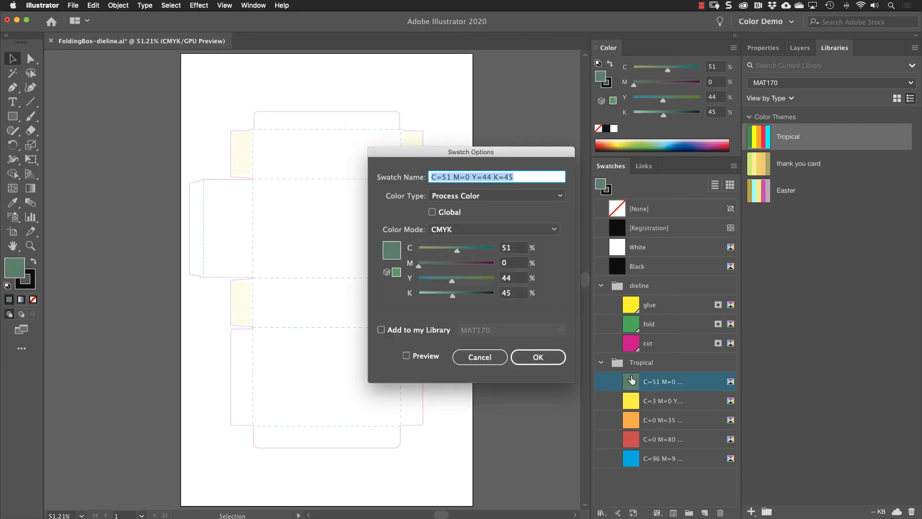
click(432, 213)
click(536, 356)
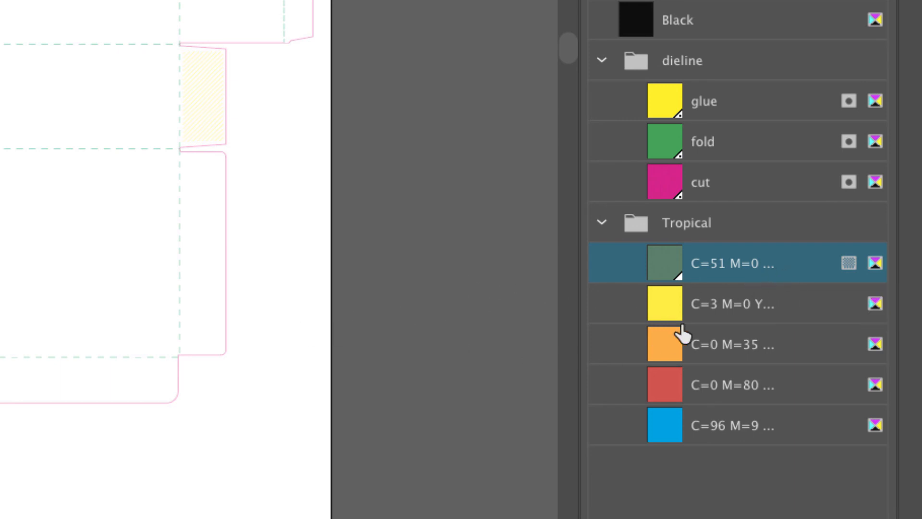
double_click(668, 312)
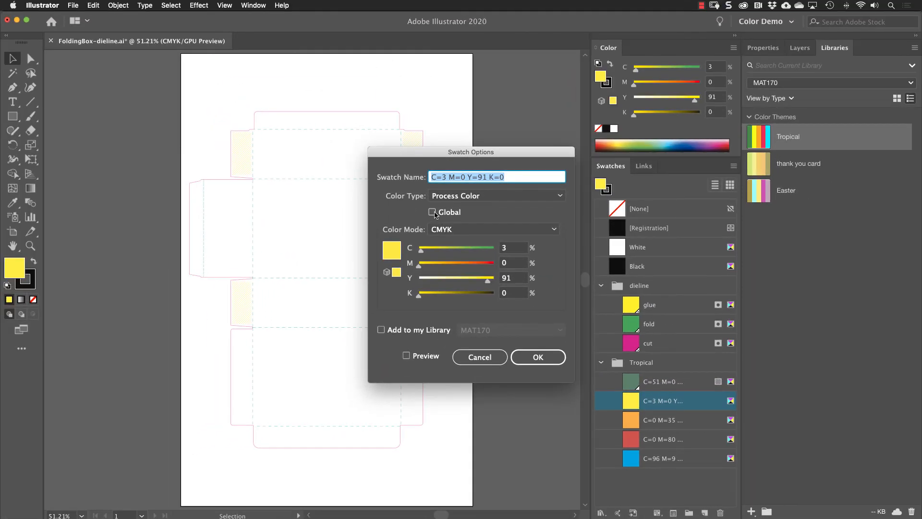
click(422, 195)
click(535, 349)
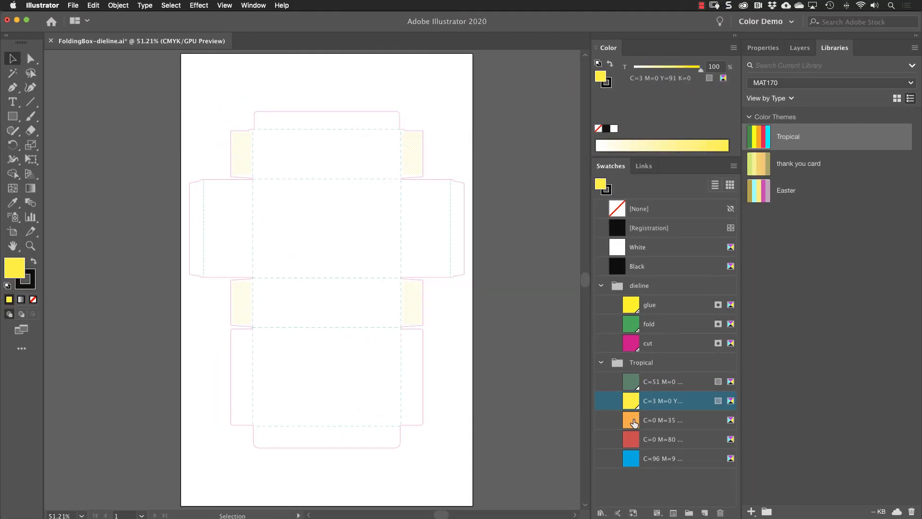
double_click(631, 420)
click(432, 211)
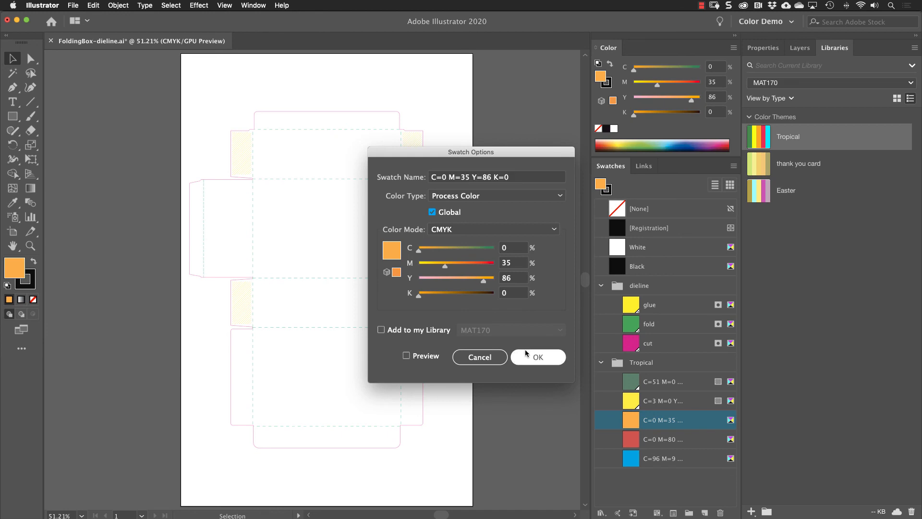
click(535, 357)
Step: Make the Tropical group's red swatch a global process color
click(634, 440)
double_click(634, 441)
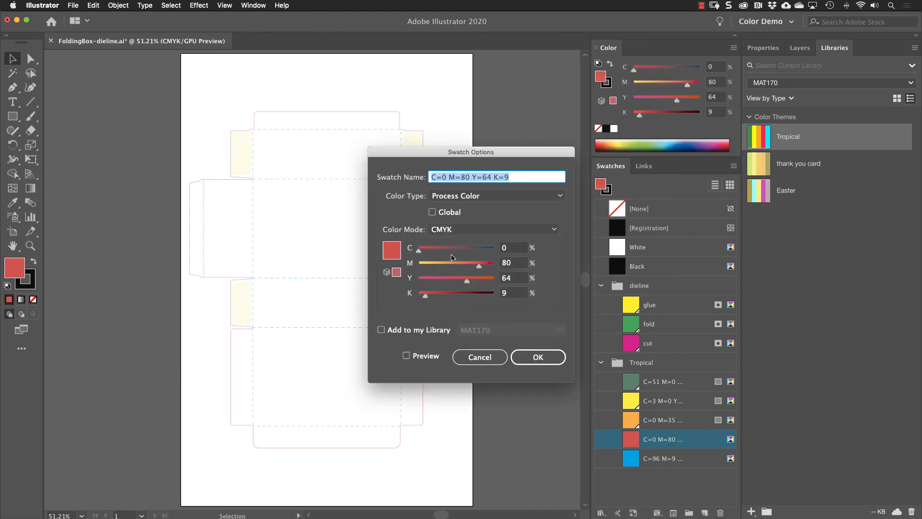
click(433, 212)
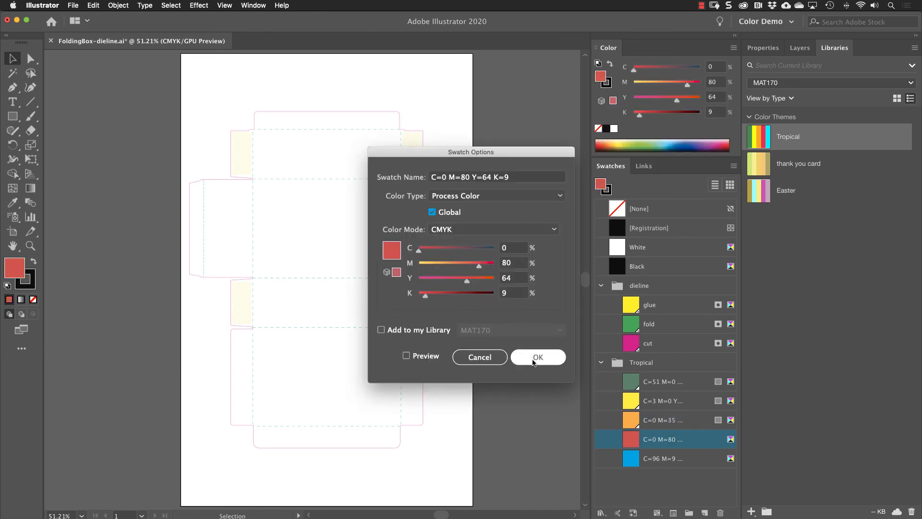
drag(529, 152, 502, 115)
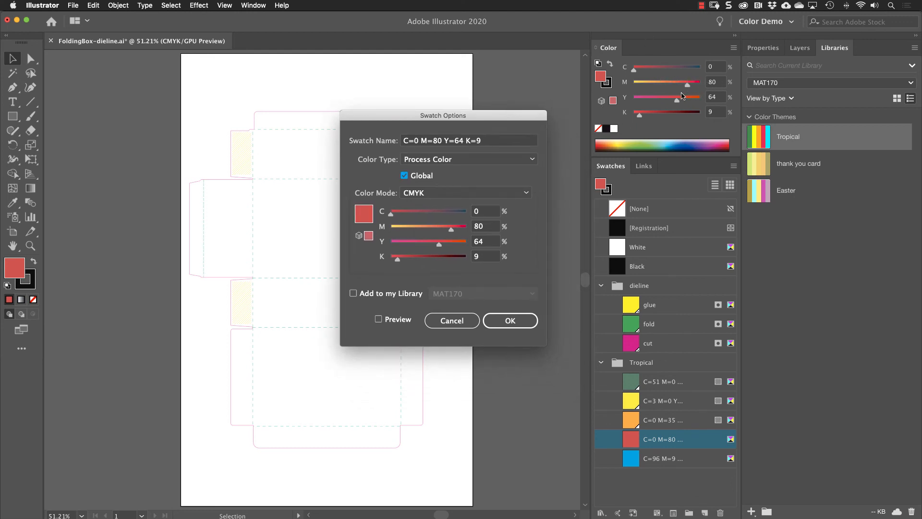
click(501, 321)
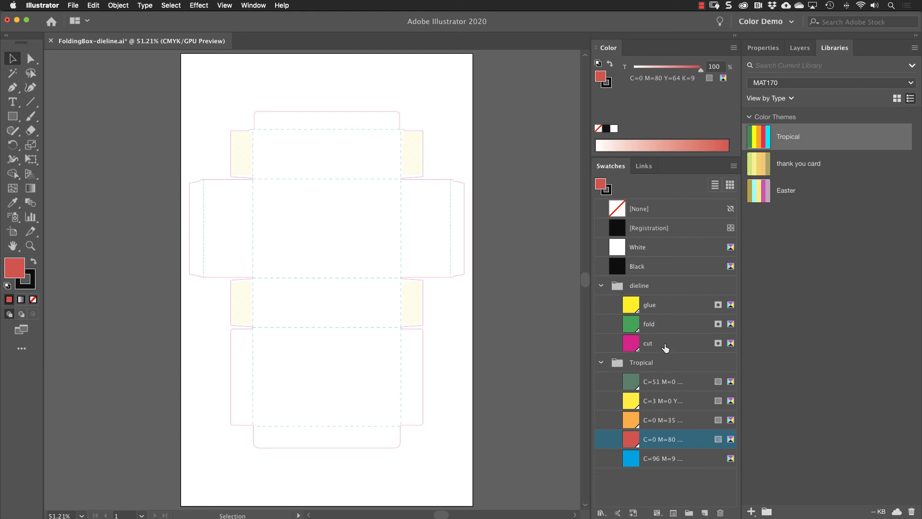
Step: Draw a red rectangle inside the wide center panel of the box dieline, set its fill tint to 50%, and deselect it
click(12, 116)
drag(290, 205, 368, 262)
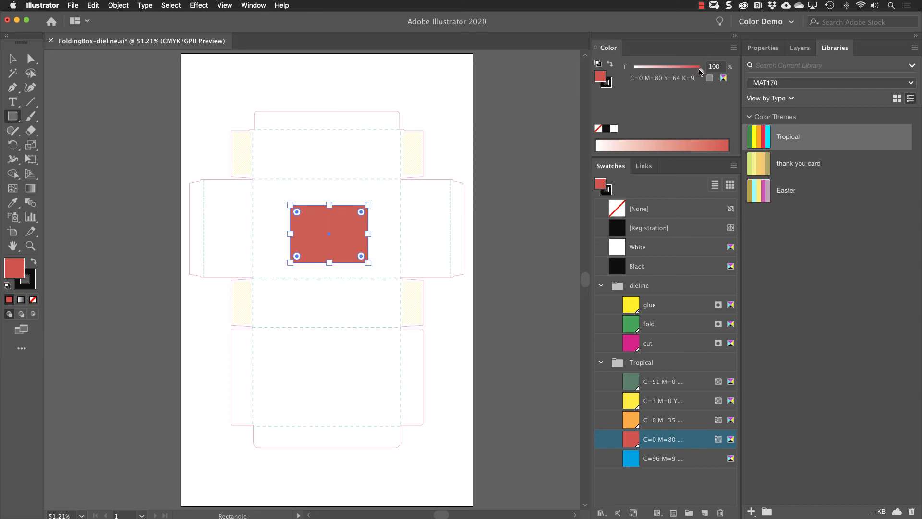
drag(700, 68, 666, 76)
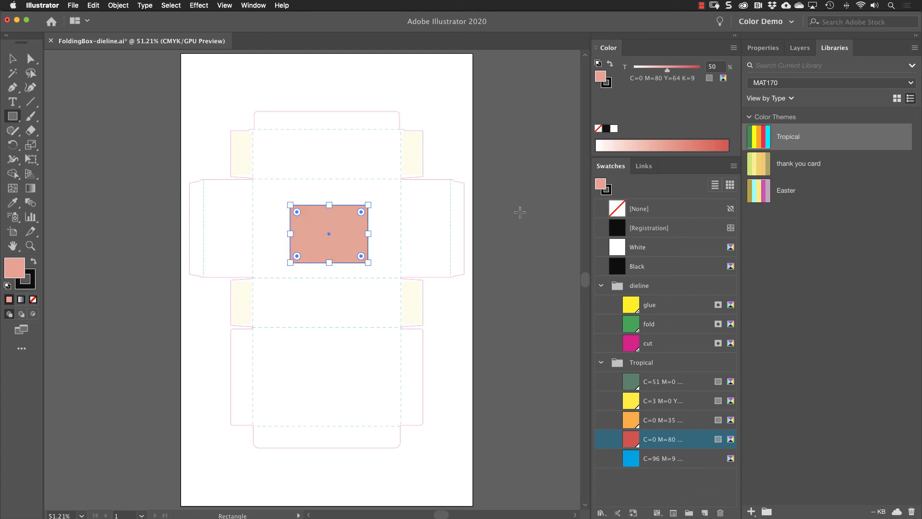
click(13, 59)
click(533, 408)
Step: Make the Tropical group's blue swatch a global process color
click(631, 460)
double_click(631, 460)
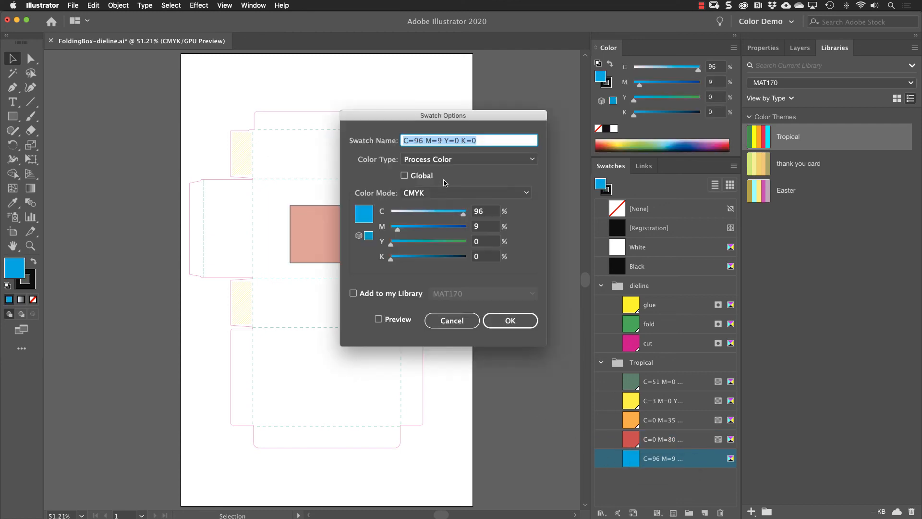
click(404, 175)
click(515, 320)
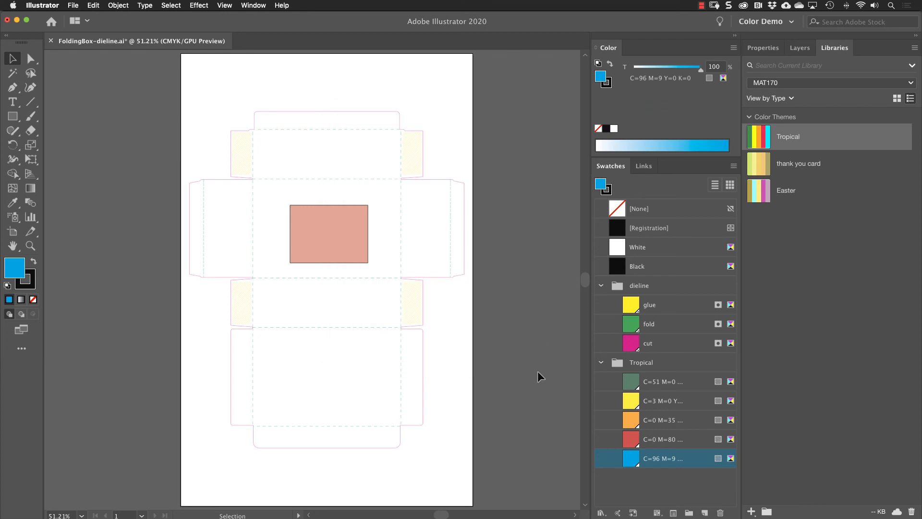